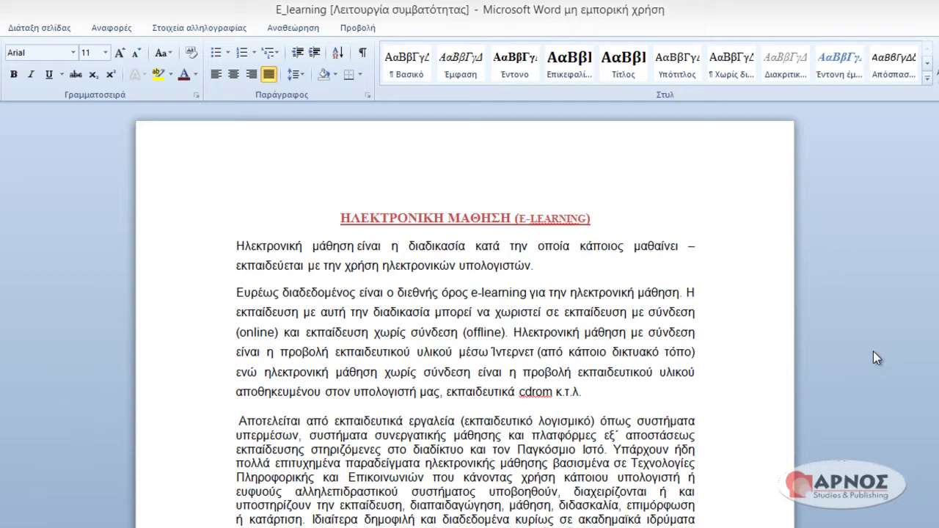
Step: Drag-select the opening paragraphs on both pages, then clear the selection after τροφοδοτούν μια
left_click(237, 246)
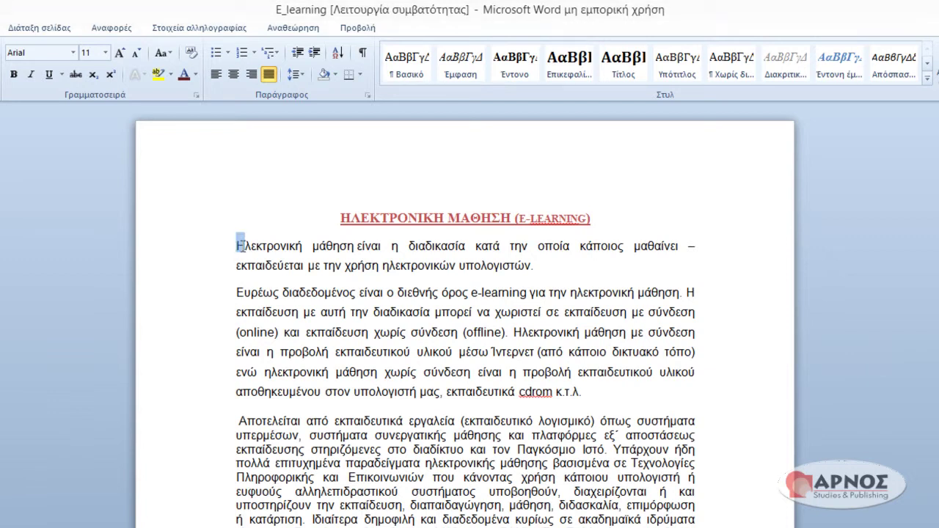
mouse_move(237, 247)
left_mouse_down()
mouse_move(308, 258)
mouse_move(597, 394)
left_mouse_up()
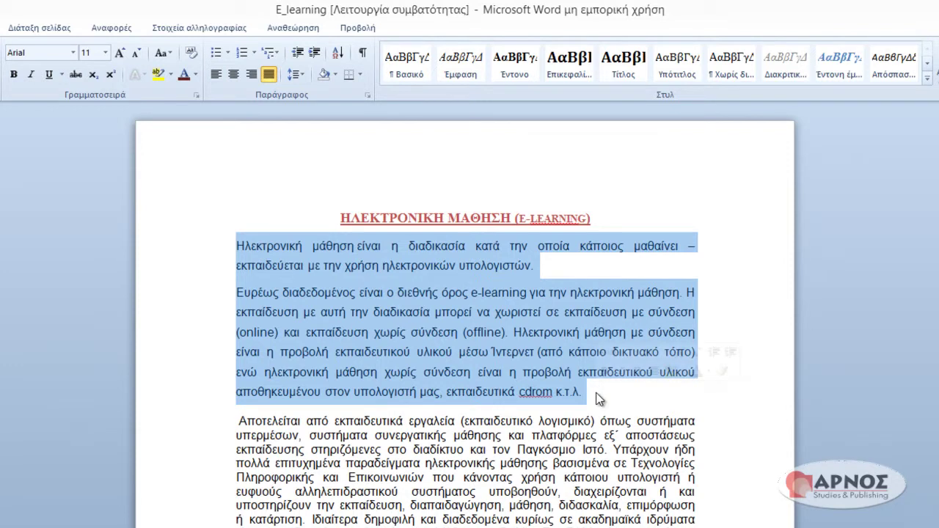
scroll(465, 330, "down", 1)
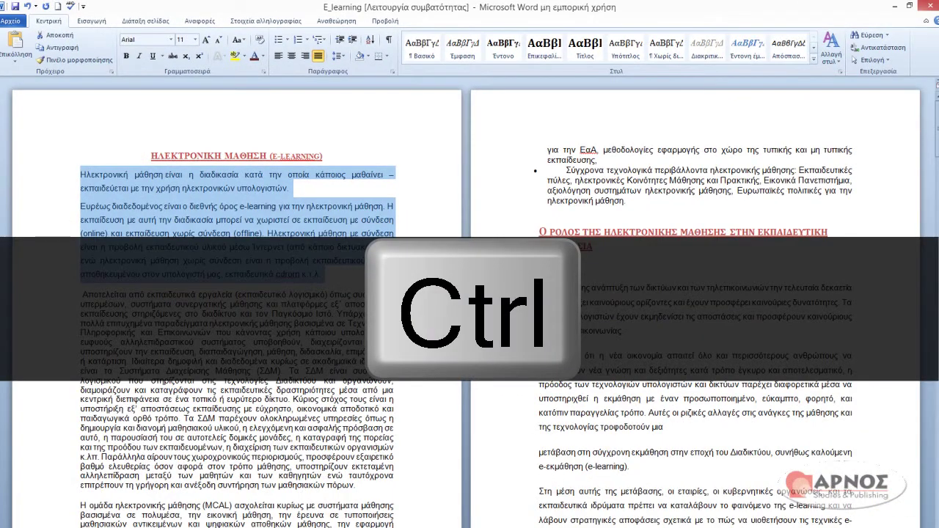
mouse_move(540, 258)
left_mouse_down()
mouse_move(737, 413)
mouse_move(732, 436)
left_mouse_up()
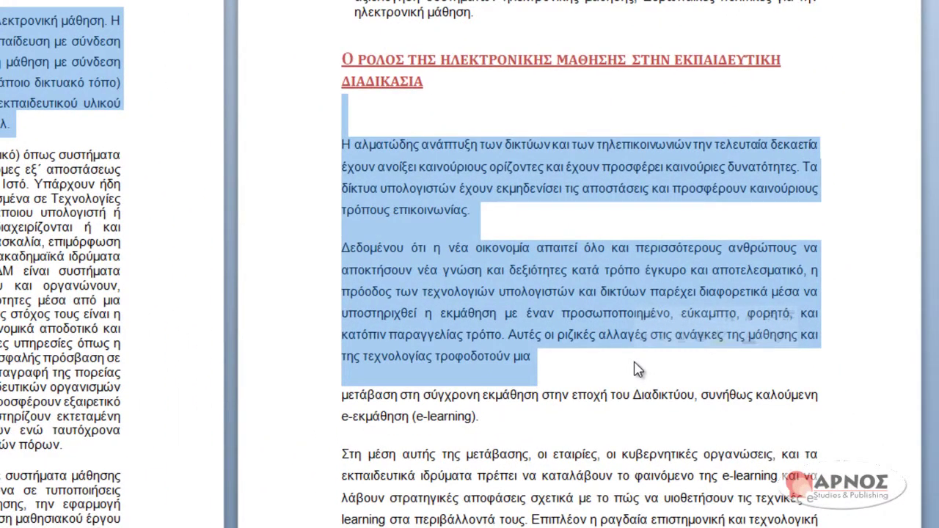
left_click(636, 366)
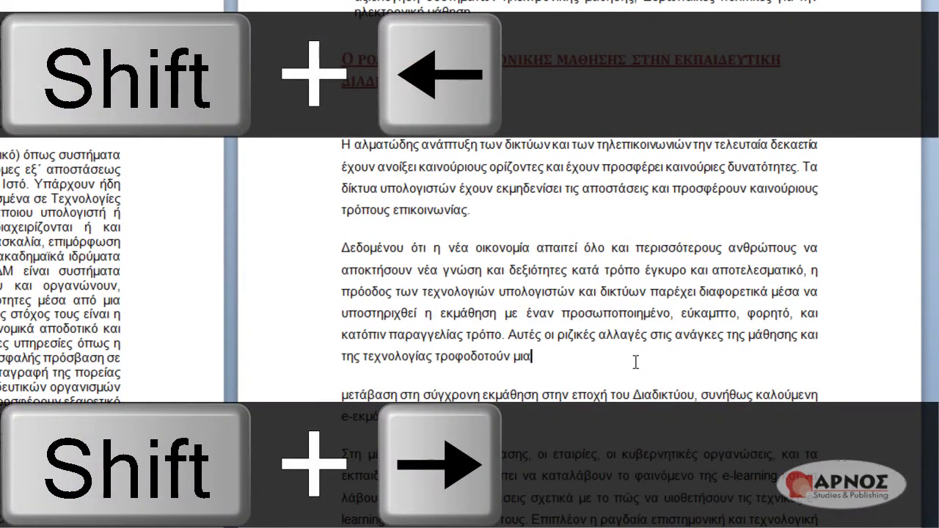
Step: Extend the selection by characters and a line with Shift+arrows, then to the κατόπιν line's start
key("shift+Left")
key("shift+Left")
key("shift+Left")
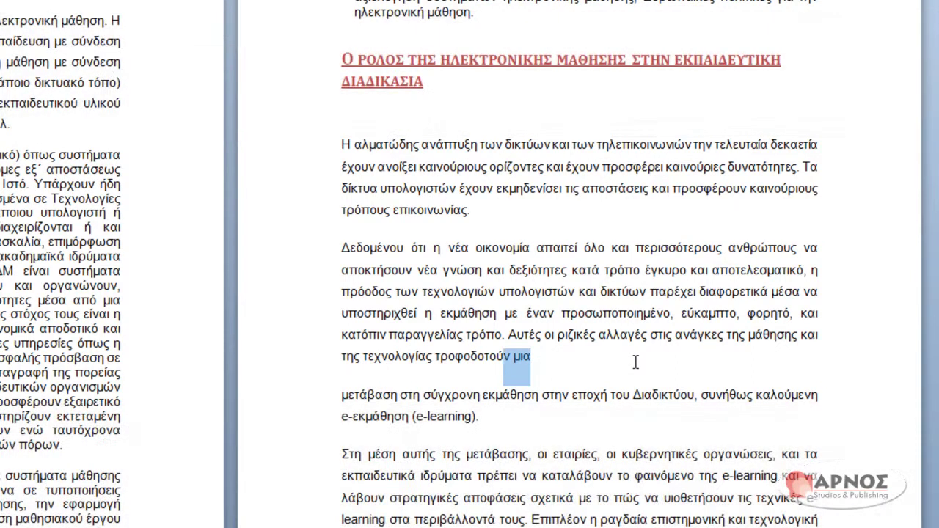
key("shift+Left")
key("shift+Left")
key("shift+Left")
key("shift+Left")
key("shift+Left")
key("shift+Left")
key("shift+Left")
key("shift+Left")
key("shift+Left")
key("shift+Left")
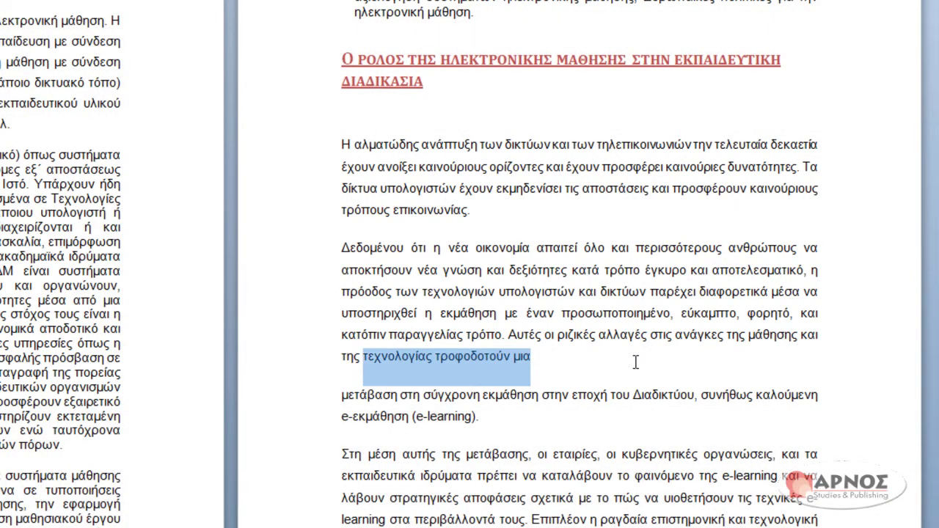
key("shift+Right")
key("shift+Right")
key("shift+Right")
key("shift+Right")
key("shift+Right")
key("shift+Right")
key("shift+Right")
key("shift+Right")
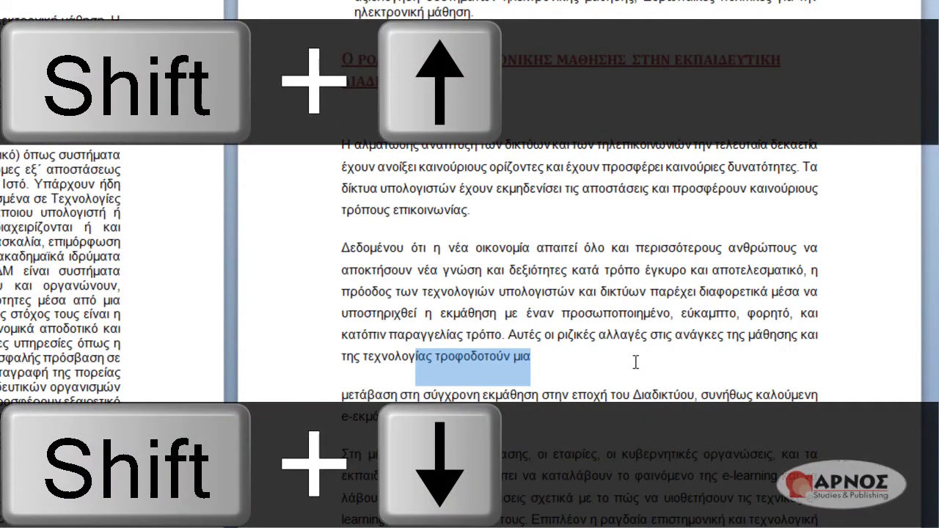
key("shift+Up")
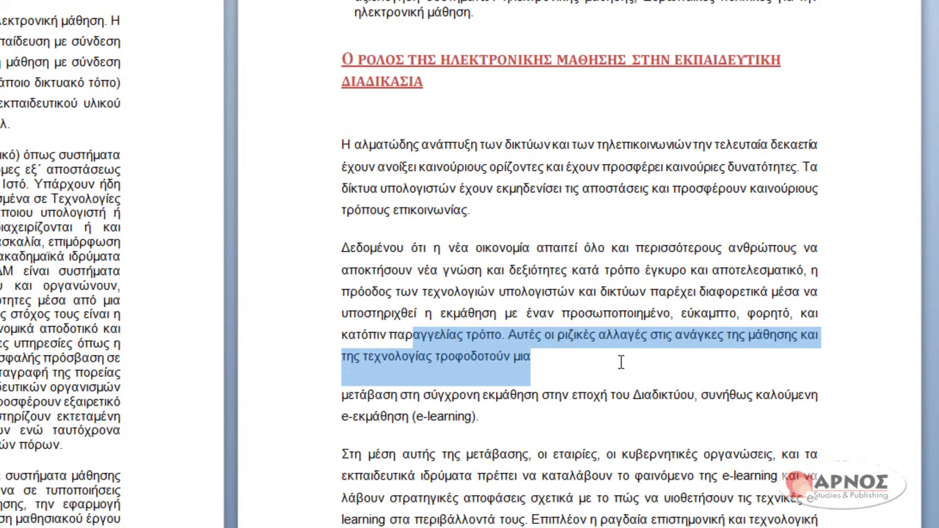
key("shift+Home")
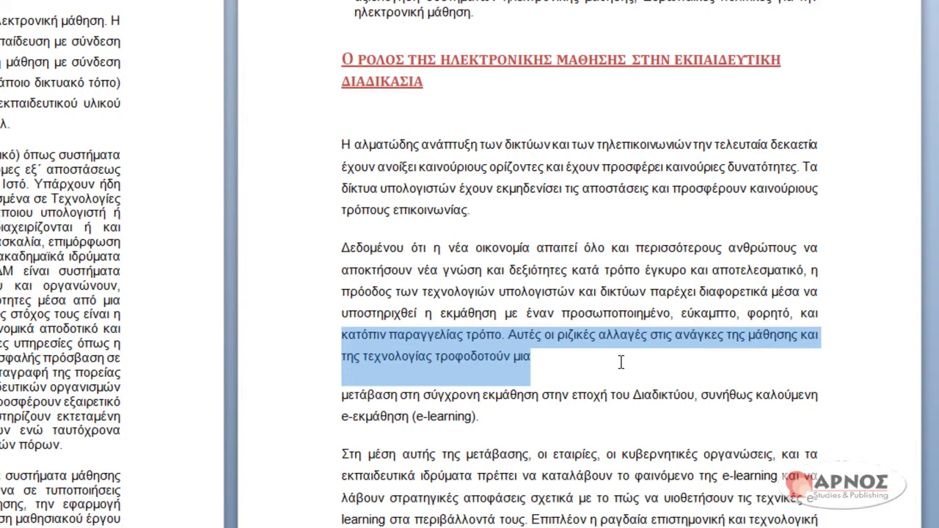
Step: Select from τεχνολογιών to the end of the line with Shift+End
left_click(423, 291)
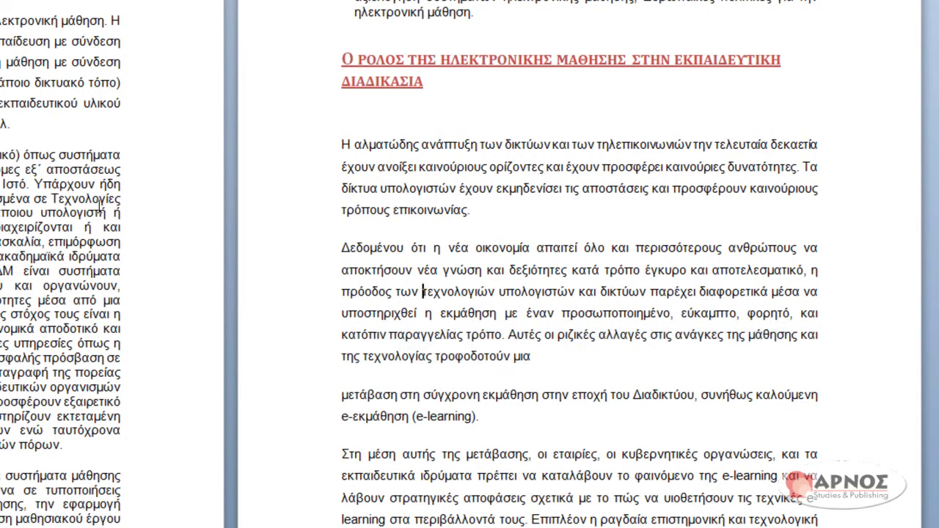
key("shift+End")
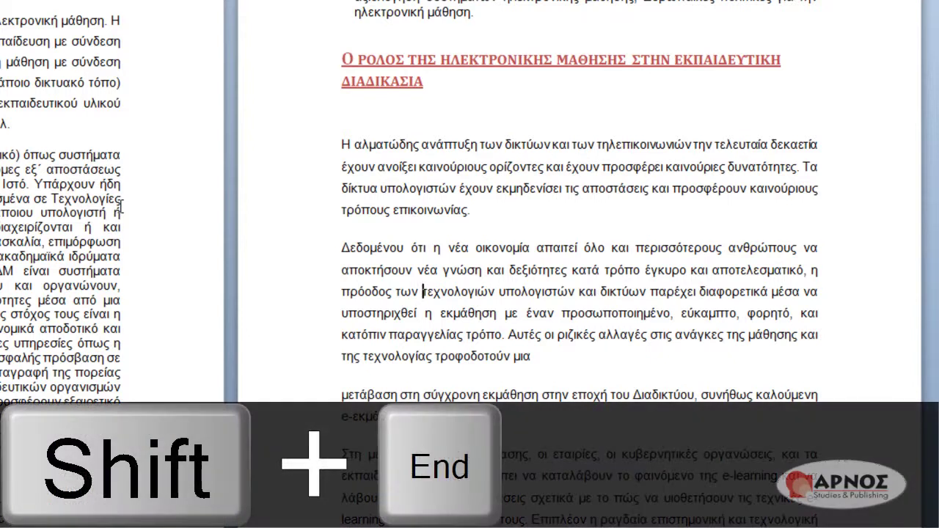
key("shift+End")
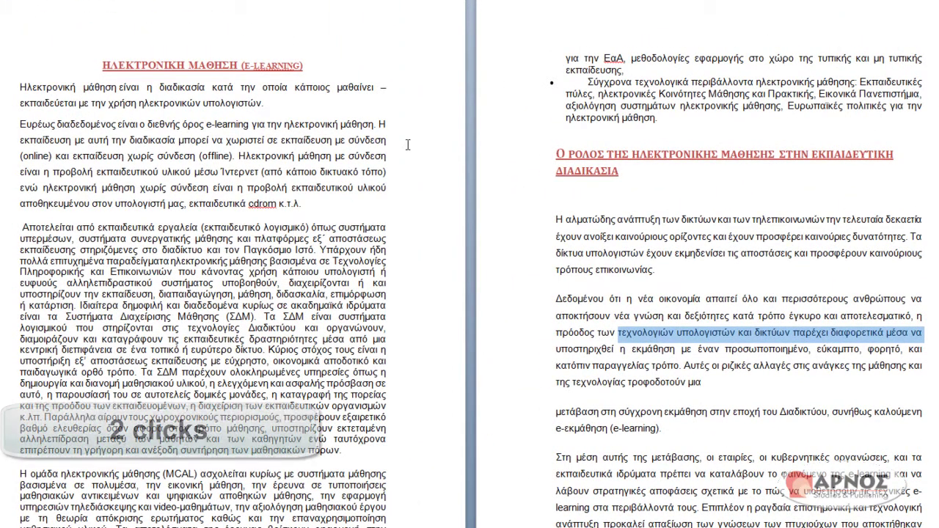
Step: Select the word Ηλεκτρονική, then the entire Ευρέως διαδεδομένος paragraph
double_click(284, 157)
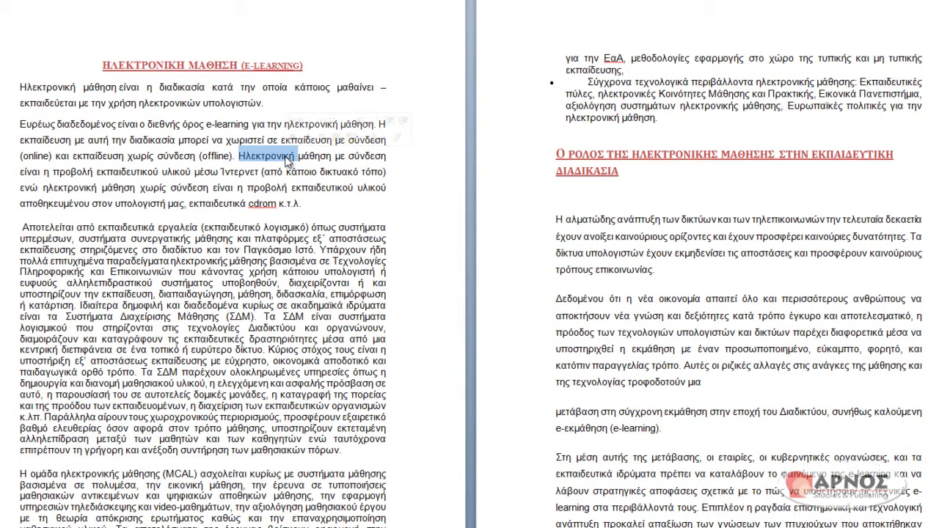
triple_click(331, 163)
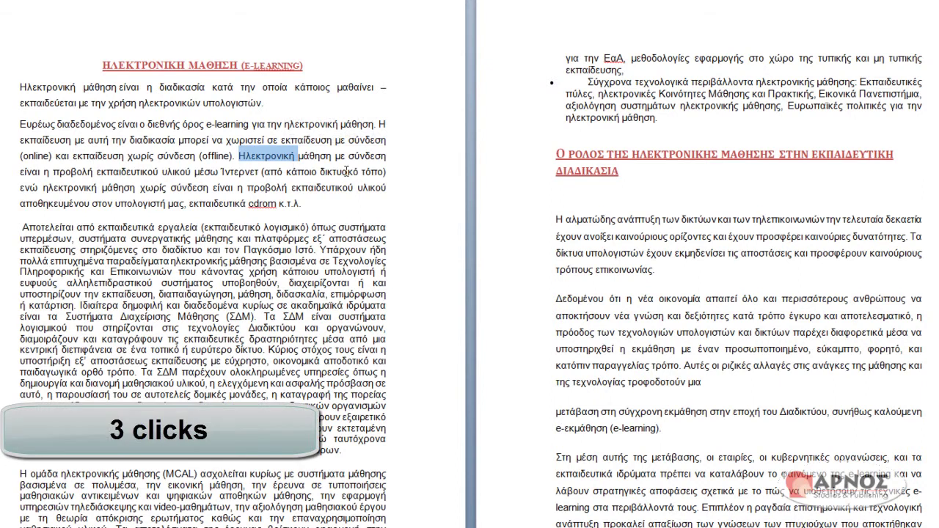
triple_click(347, 171)
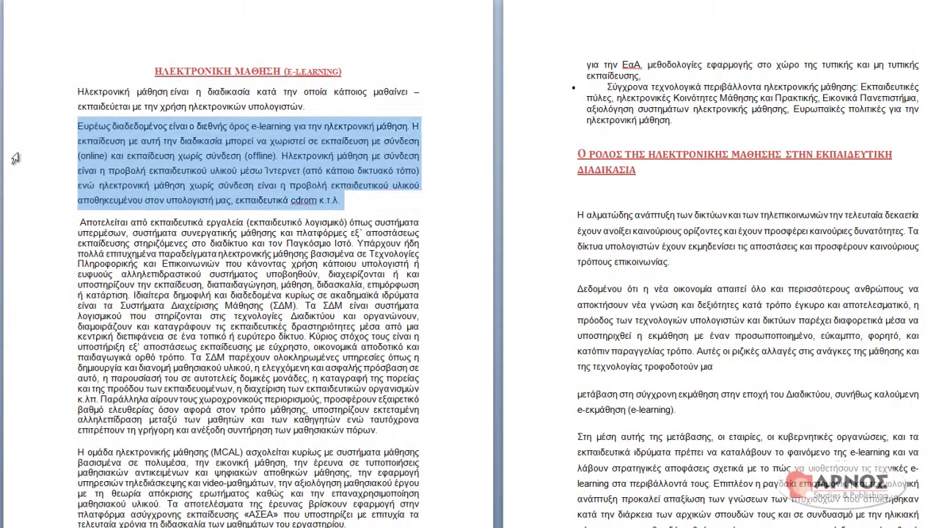
Step: From the left margin, select a line, the whole document, then the Ευρέως διαδεδομένος paragraph
left_click(25, 173)
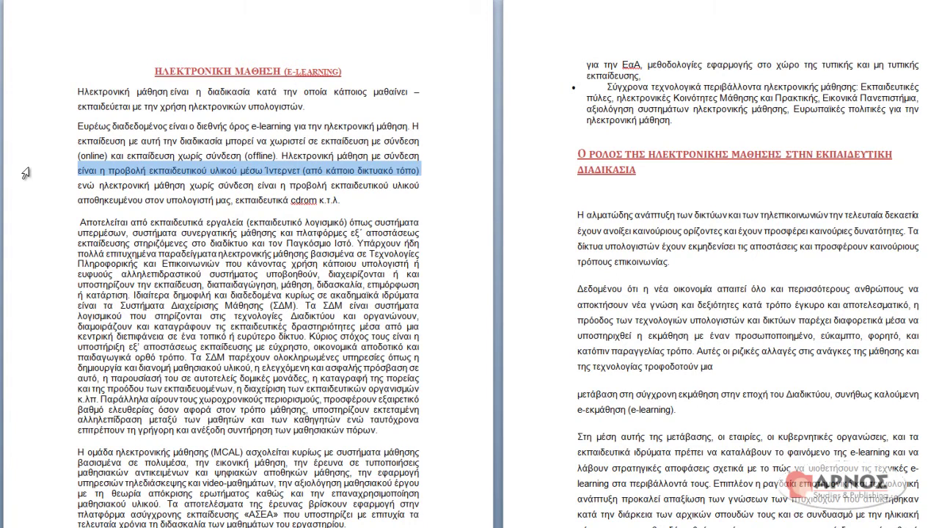
triple_click(26, 173)
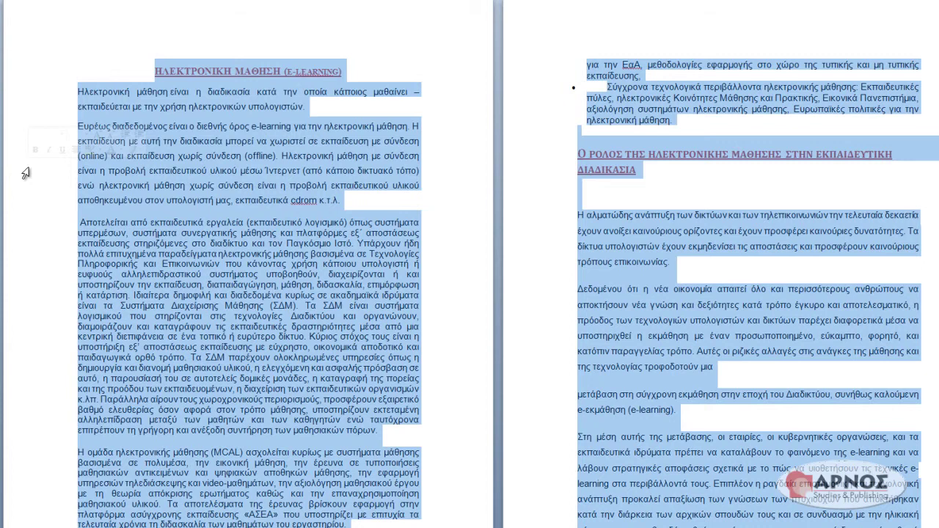
double_click(26, 173)
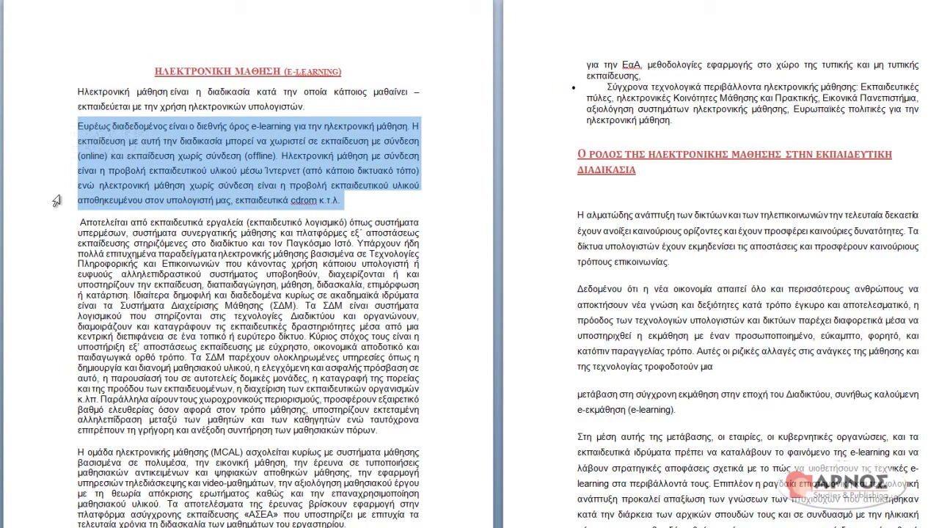
Step: Select from the opening paragraph's start across pages to ηλεκτρονικών, then clear it
left_click(65, 97)
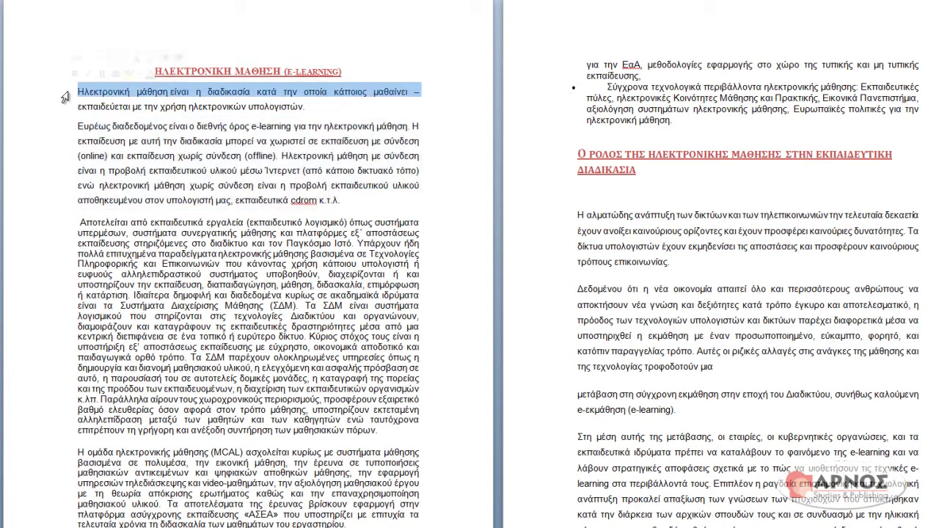
mouse_move(79, 92)
left_mouse_down()
mouse_move(303, 106)
mouse_move(323, 128)
mouse_move(322, 158)
mouse_move(354, 233)
mouse_move(338, 395)
mouse_move(284, 497)
mouse_move(160, 518)
mouse_move(382, 524)
left_mouse_up()
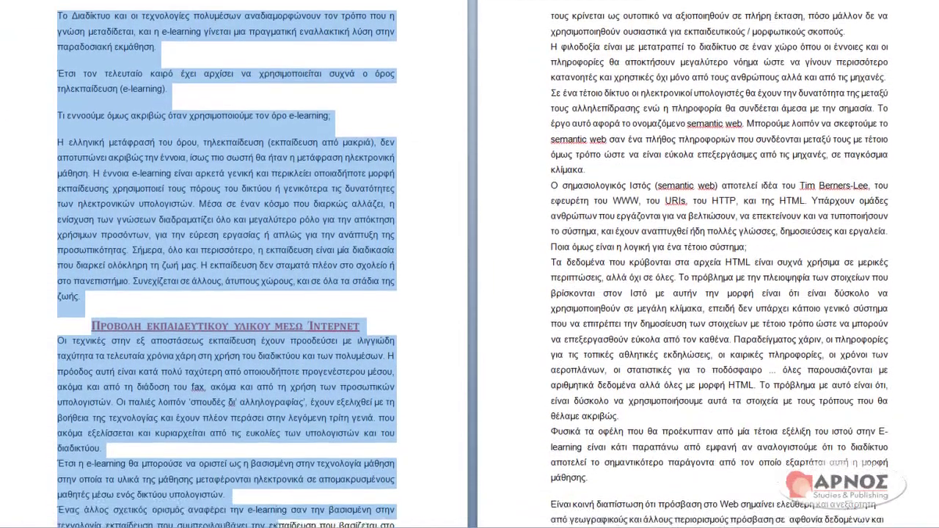
left_click_drag(382, 525, 381, 525)
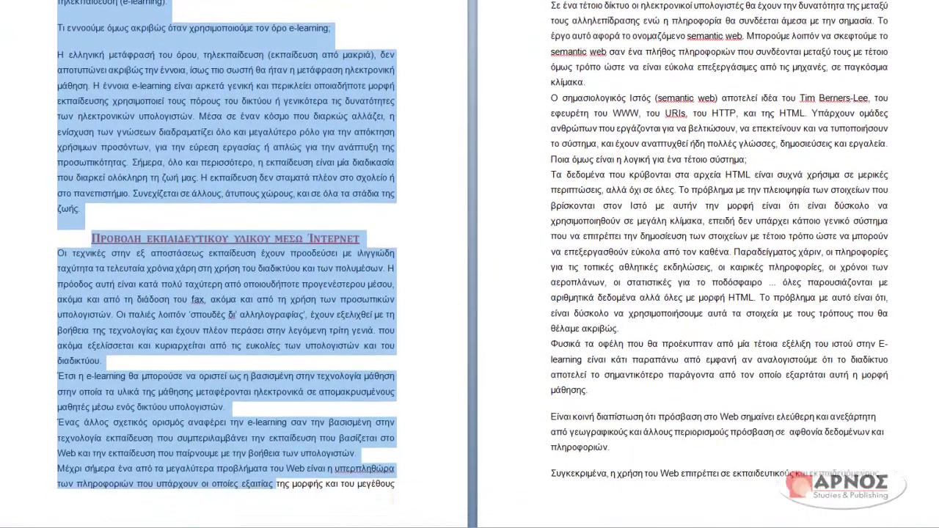
left_click(381, 441)
Step: Margin-select lines down past Συγκεκριμένα, then shrink the selection back to end at δυνατότητα να
mouse_move(59, 187)
left_mouse_down()
mouse_move(286, 526)
mouse_move(293, 510)
left_mouse_up()
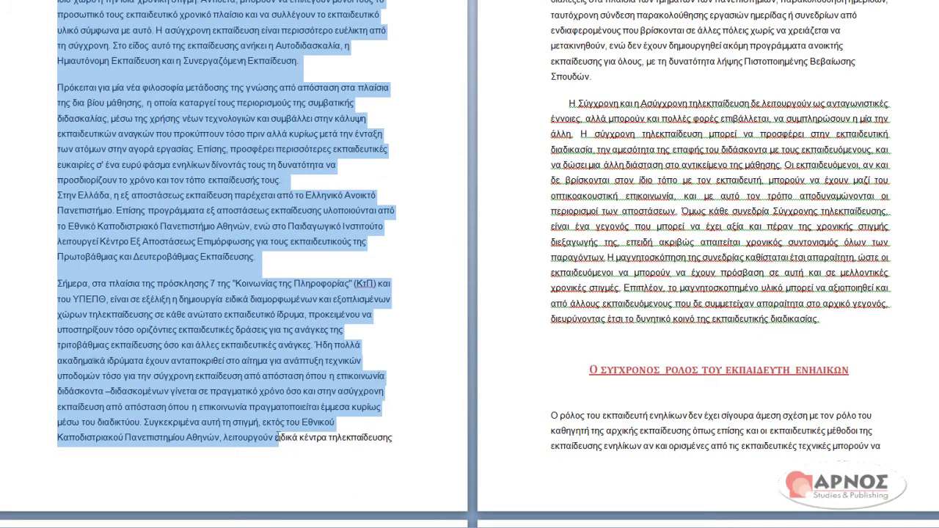
mouse_move(299, 516)
left_mouse_down()
mouse_move(200, 424)
mouse_move(86, 408)
mouse_move(70, 269)
left_mouse_up()
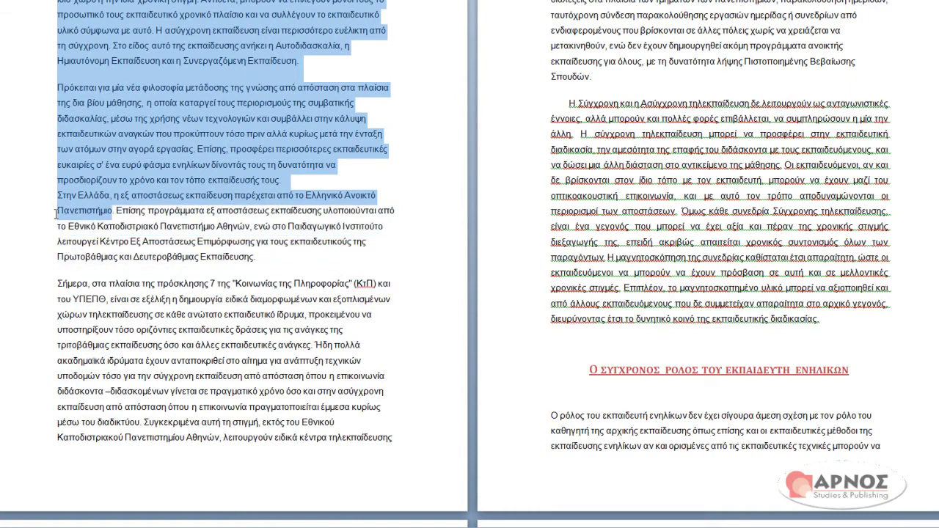
scroll(52, 212, "up", 1)
mouse_move(67, 248)
left_mouse_down()
mouse_move(52, 211)
mouse_move(59, 3)
left_mouse_up()
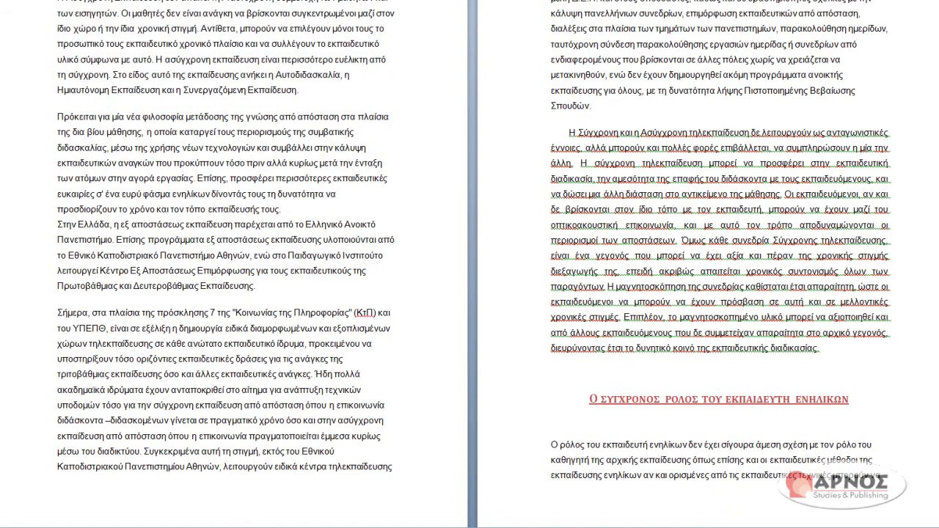
Step: Select lines from the left margin and return to the ΗΛΕΚΤΡΟΝΙΚΗ ΜΑΘΗΣΗ (E-LEARNING) heading
scroll(470, 246, "up", 3)
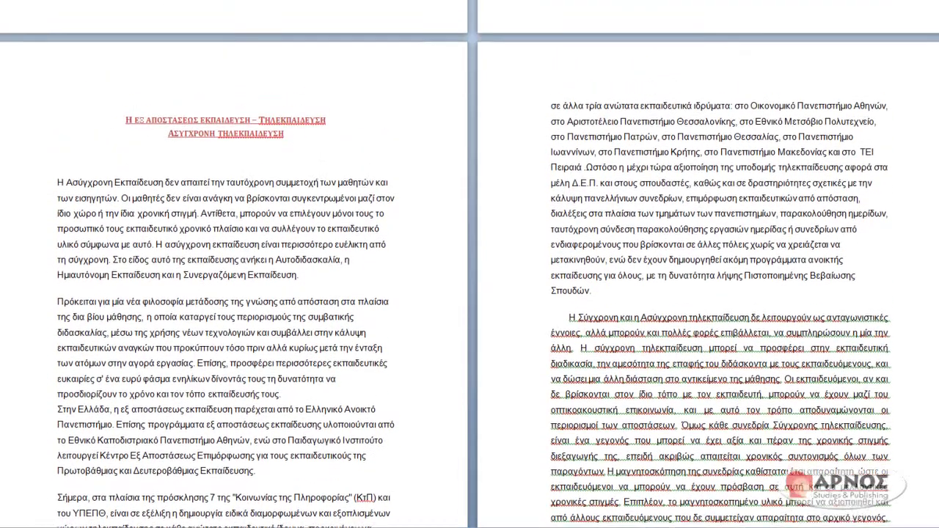
scroll(470, 264, "up", 3)
scroll(470, 265, "up", 3)
scroll(470, 264, "up", 2)
scroll(470, 265, "up", 2)
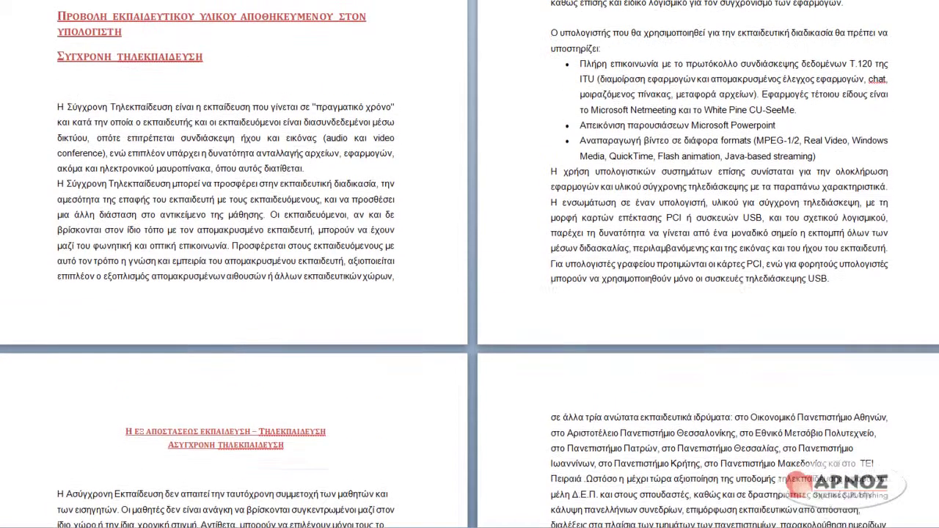
scroll(470, 265, "up", 2)
scroll(470, 265, "up", 2)
scroll(470, 265, "up", 2)
scroll(470, 265, "up", 2)
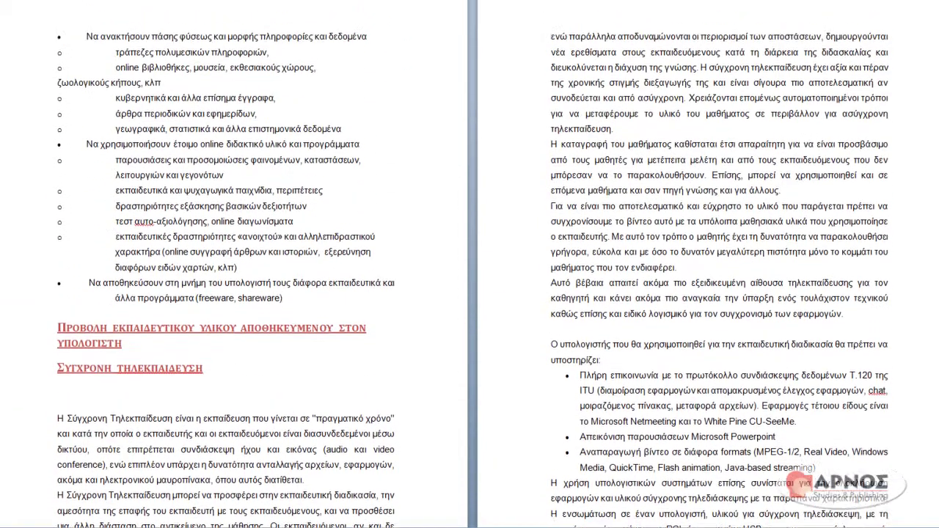
mouse_move(53, 51)
left_mouse_down()
mouse_move(46, 182)
mouse_move(64, 212)
left_mouse_up()
scroll(470, 265, "up", 3)
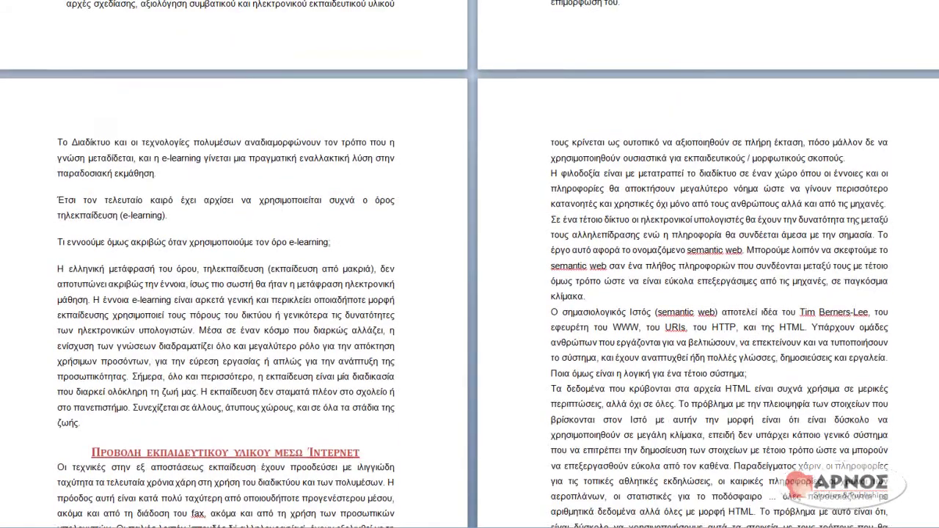
scroll(470, 264, "up", 3)
scroll(470, 264, "up", 2)
scroll(469, 264, "up", 3)
scroll(469, 264, "up", 4)
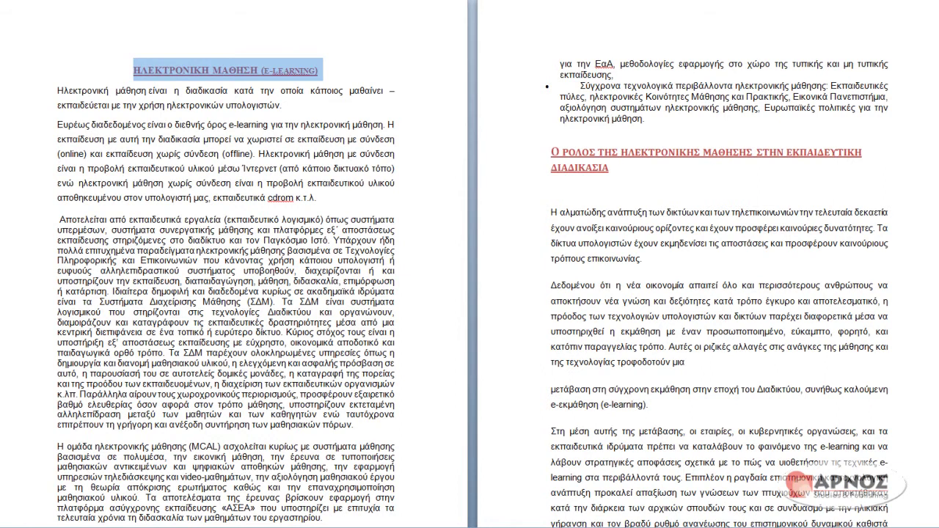
Step: Select all with Ctrl+A, deselect, then jump to the document start and to the end
key("ctrl+a")
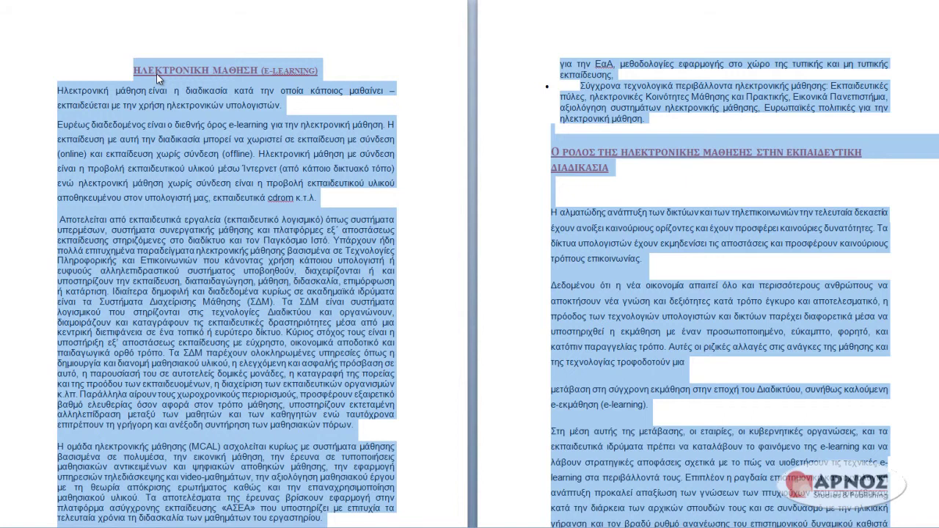
left_click(62, 124)
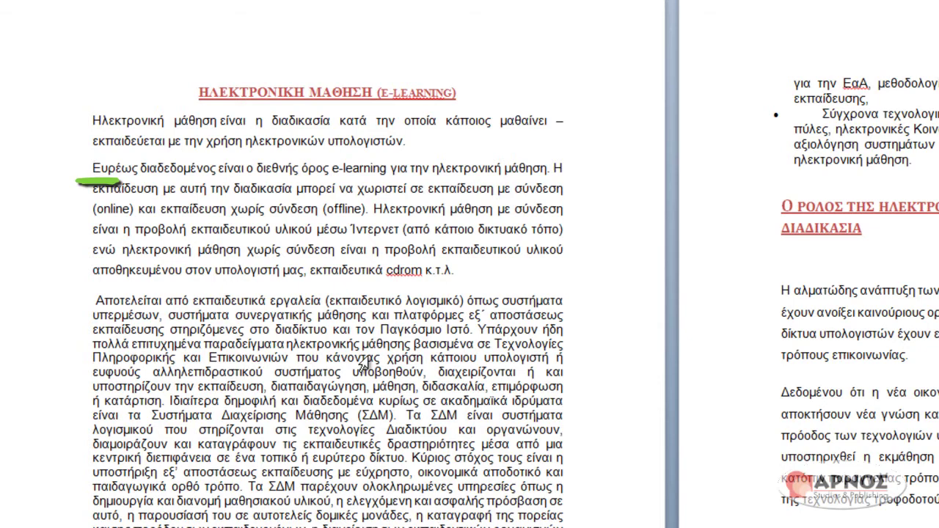
key("ctrl+Home")
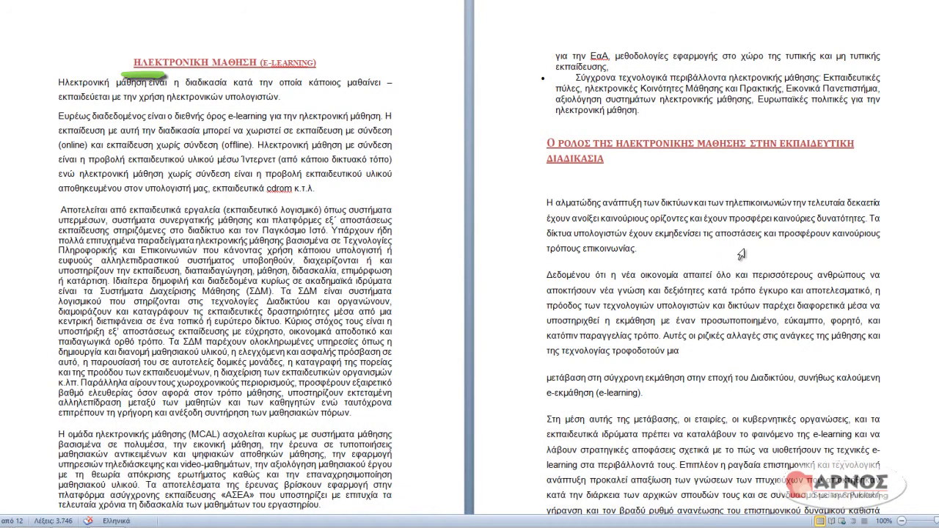
key("ctrl+End")
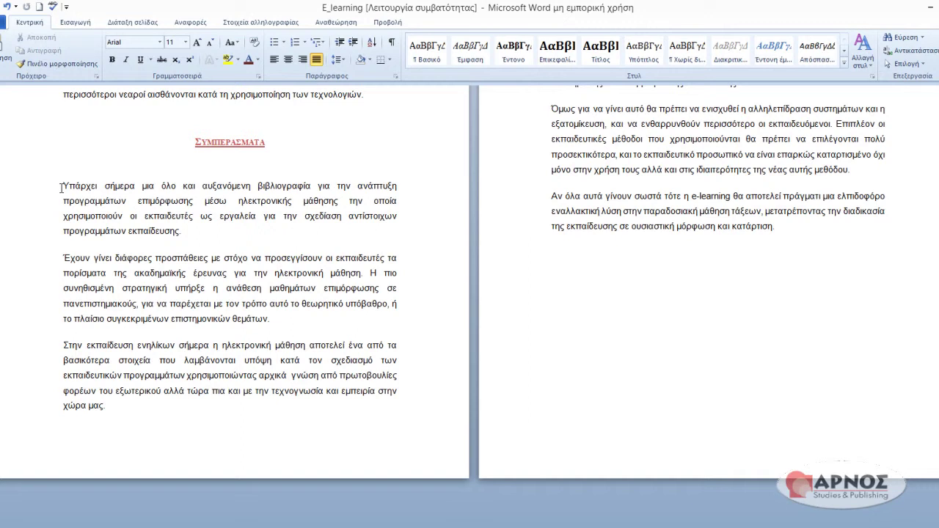
Step: Select from Υπάρχει to the document end, deselect, then select back to the document start
key("ctrl+shift+End")
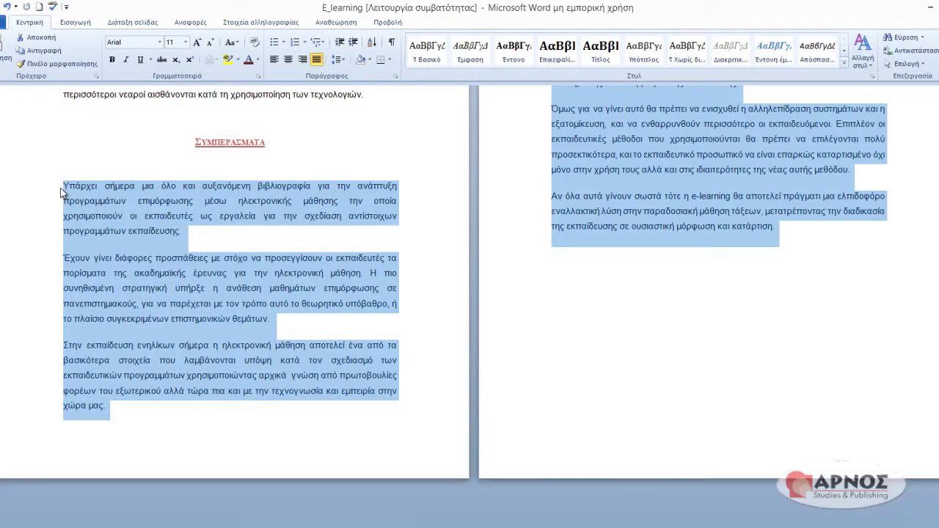
left_click(62, 189)
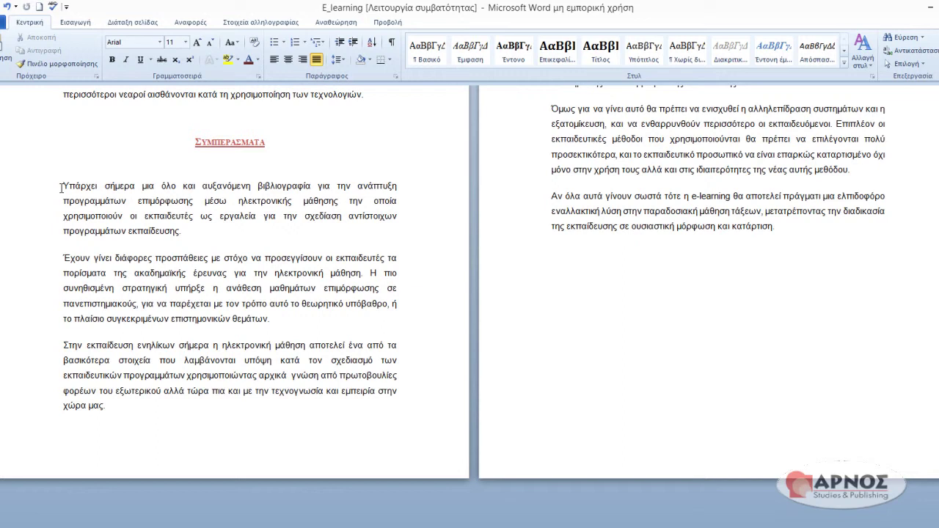
key("ctrl+shift+Home")
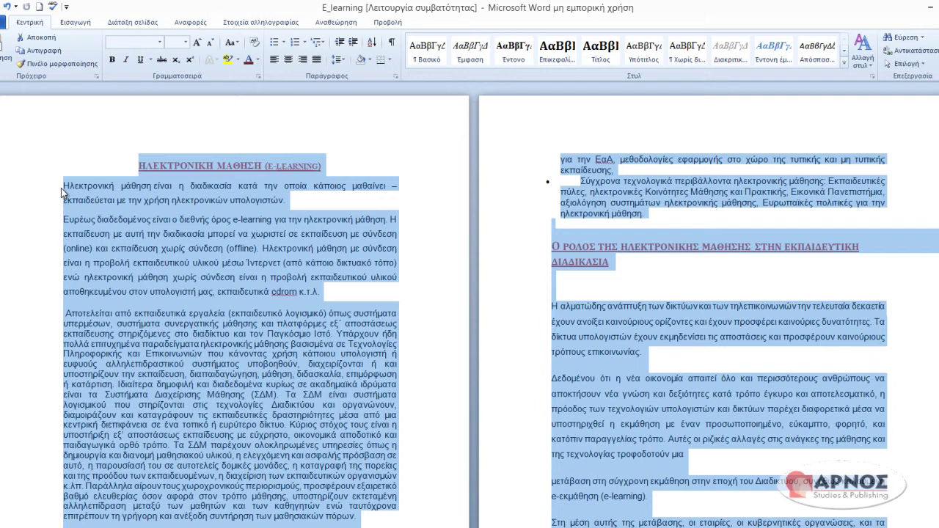
Step: Select the first paragraph, then Ctrl-add the third paragraph's opening lines as a second highlight
left_click(75, 188)
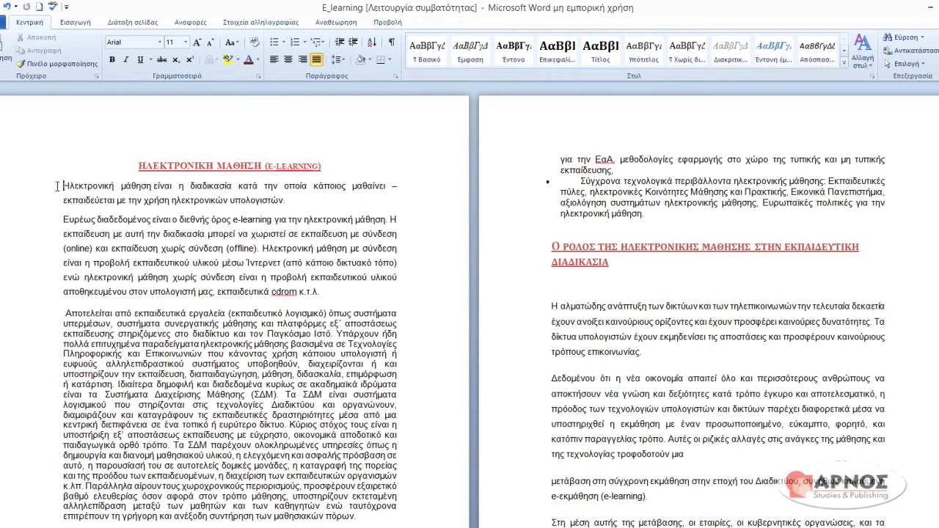
left_click_drag(63, 187, 248, 210)
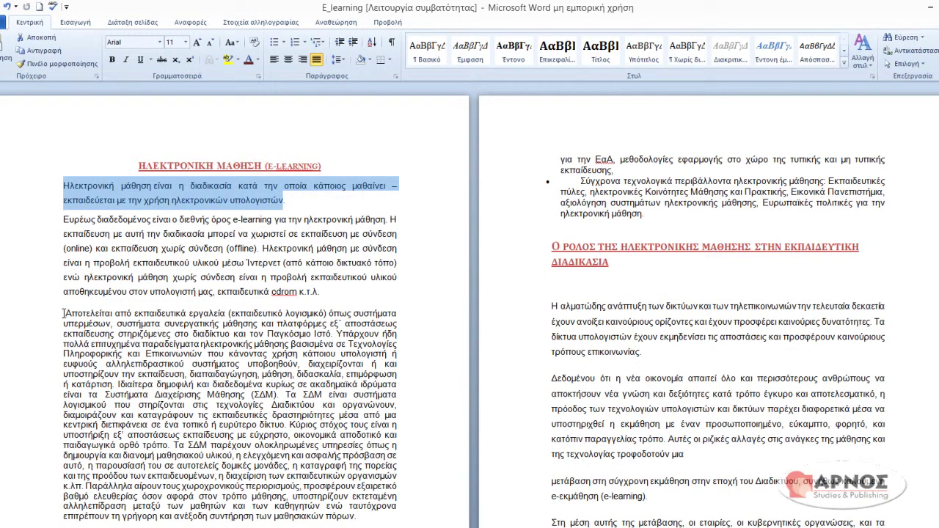
left_click_drag(66, 313, 398, 361)
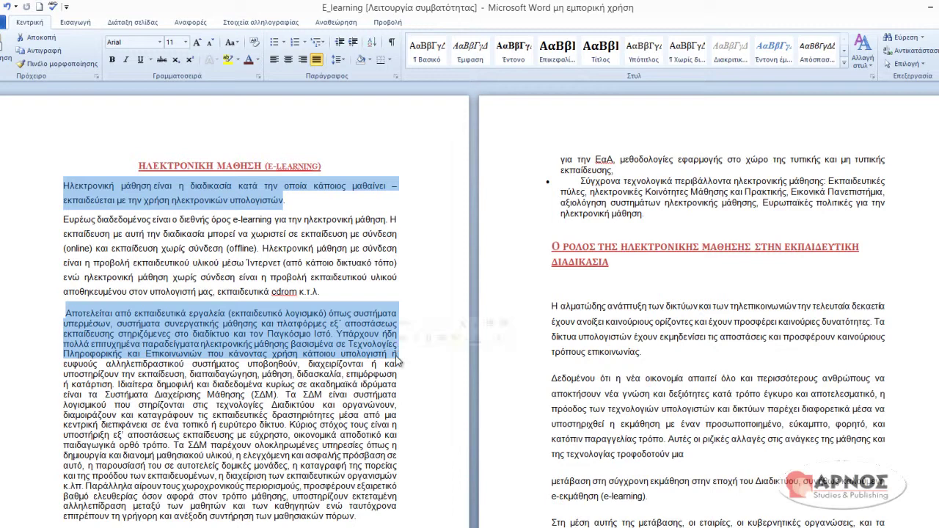